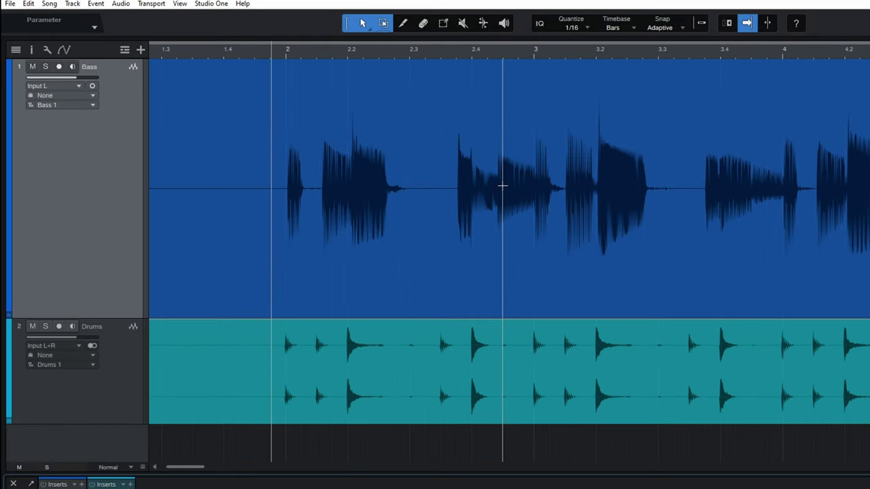
Turn on Bend Marker display for the Bass event from its context menu
{"action": "right_click", "coordinate": [305, 125]}
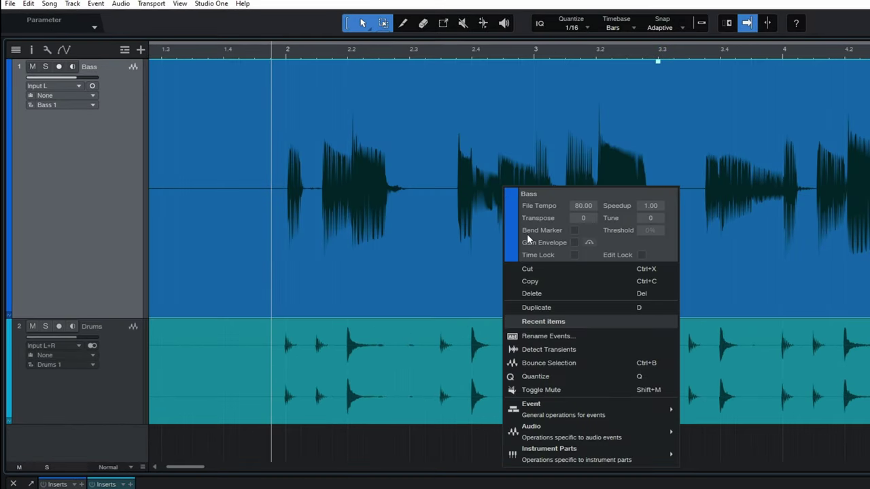
{"action": "left_click", "coordinate": [576, 230]}
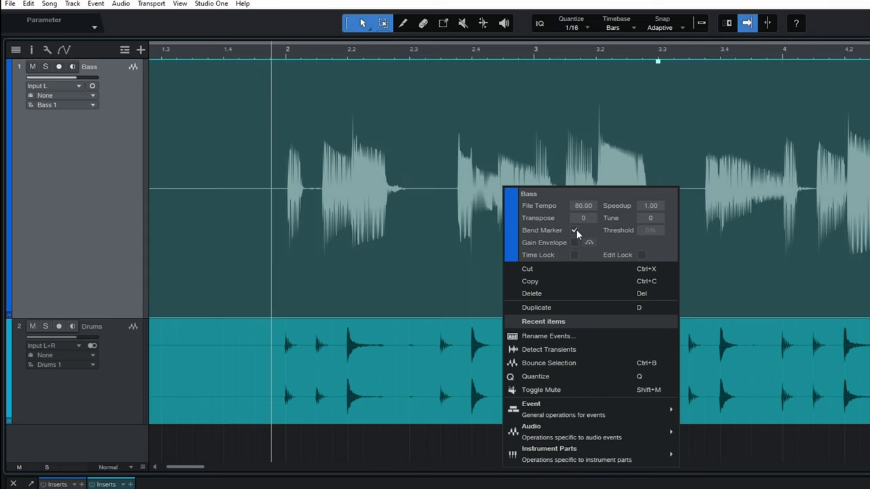
{"action": "key", "text": "Escape"}
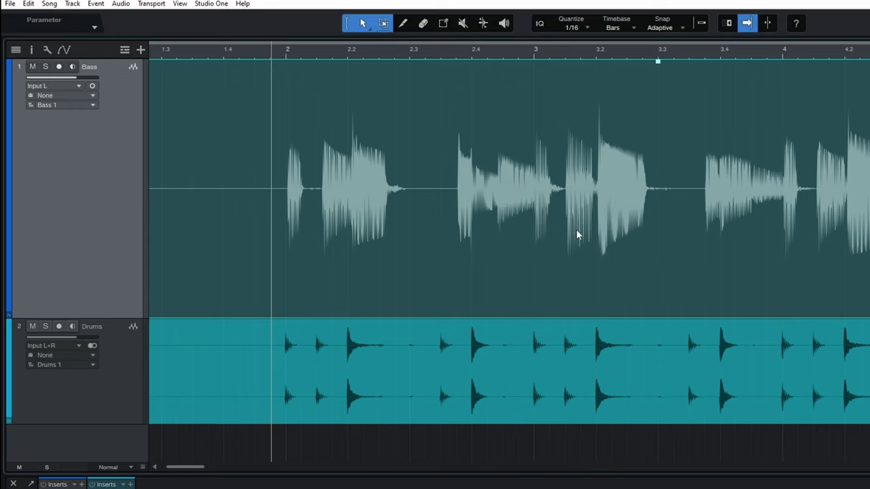
With the Bend tool, mark the bass notes, delete one marker, and drag another later to stretch a note
{"action": "key", "text": "7"}
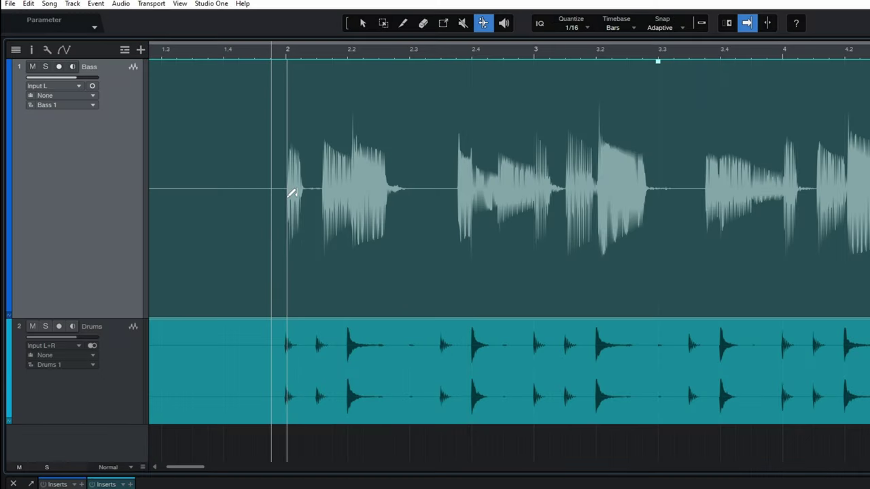
{"action": "left_click", "coordinate": [293, 193]}
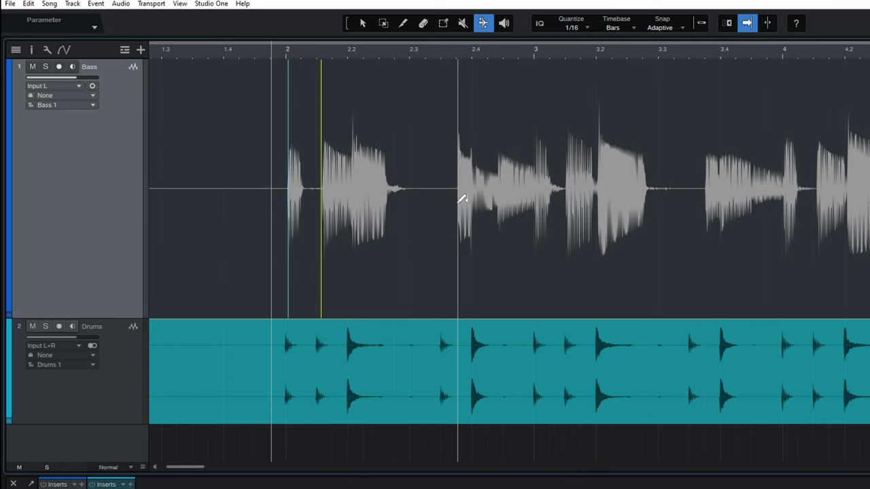
{"action": "left_click", "coordinate": [460, 206]}
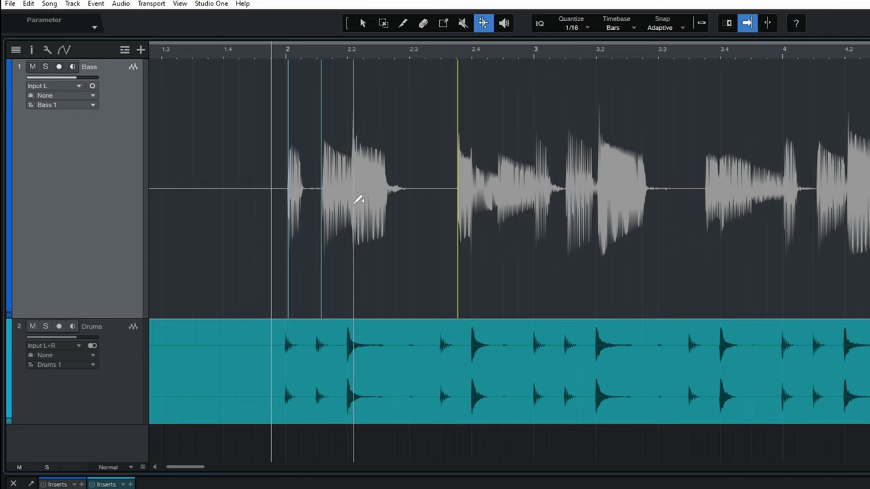
{"action": "left_click", "coordinate": [353, 209]}
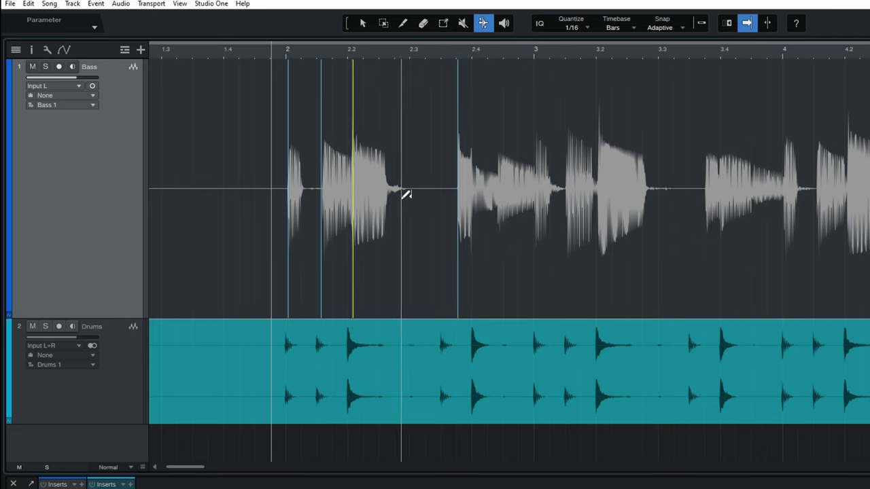
{"action": "left_click", "coordinate": [401, 195]}
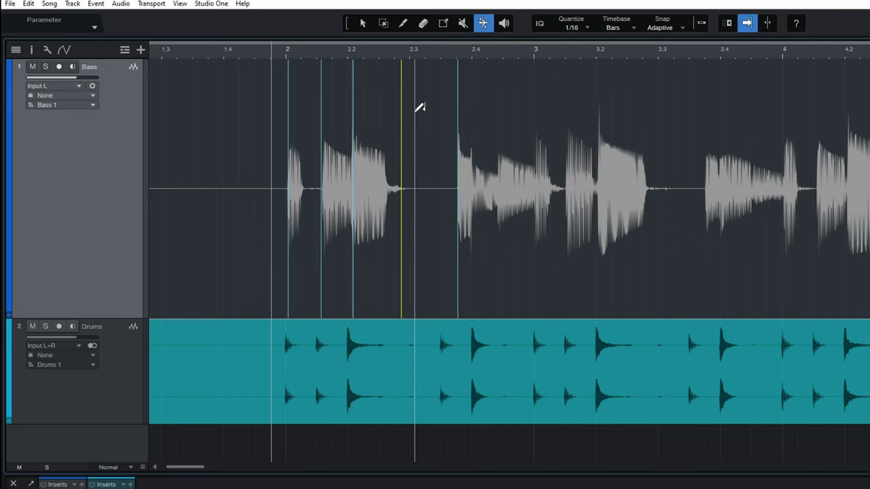
{"action": "double_click", "coordinate": [402, 188]}
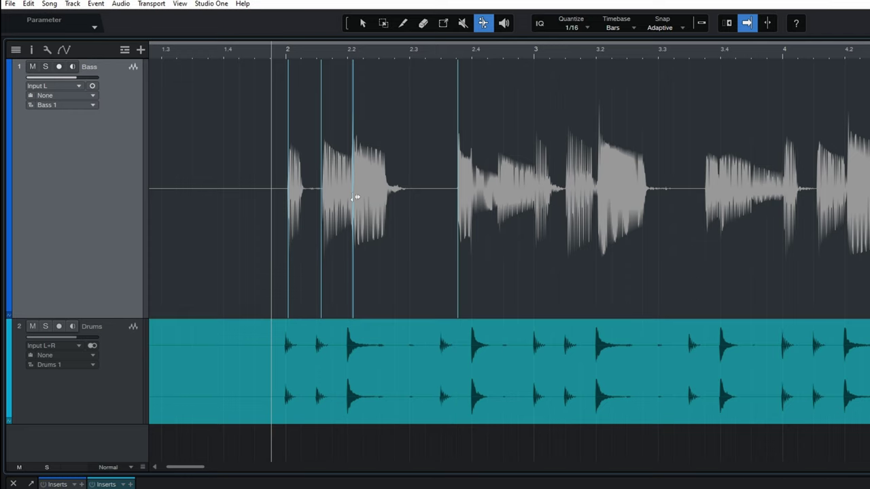
{"action": "mouse_move", "coordinate": [355, 197]}
{"action": "left_mouse_down"}
{"action": "mouse_move", "coordinate": [406, 197]}
{"action": "mouse_move", "coordinate": [369, 197]}
{"action": "mouse_move", "coordinate": [396, 198]}
{"action": "mouse_move", "coordinate": [380, 205]}
{"action": "mouse_move", "coordinate": [399, 205]}
{"action": "mouse_move", "coordinate": [374, 206]}
{"action": "mouse_move", "coordinate": [404, 209]}
{"action": "mouse_move", "coordinate": [368, 207]}
{"action": "mouse_move", "coordinate": [408, 209]}
{"action": "mouse_move", "coordinate": [382, 211]}
{"action": "left_mouse_up"}
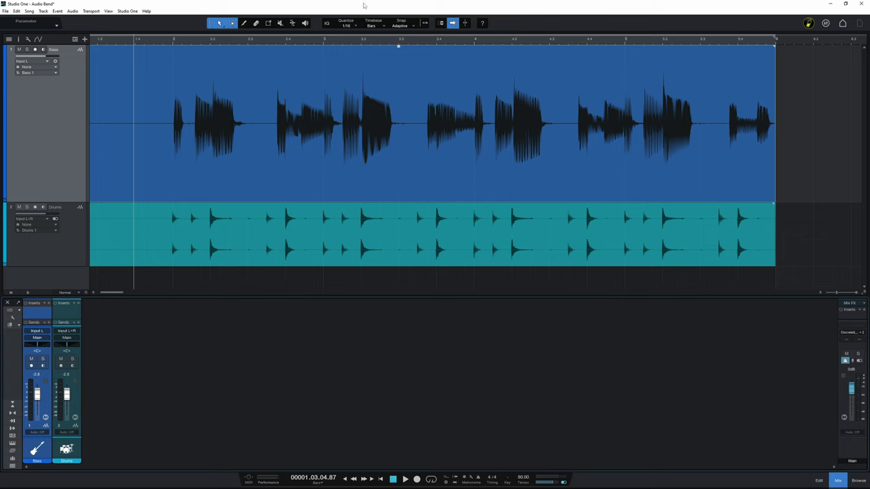
{"action": "key", "text": "space"}
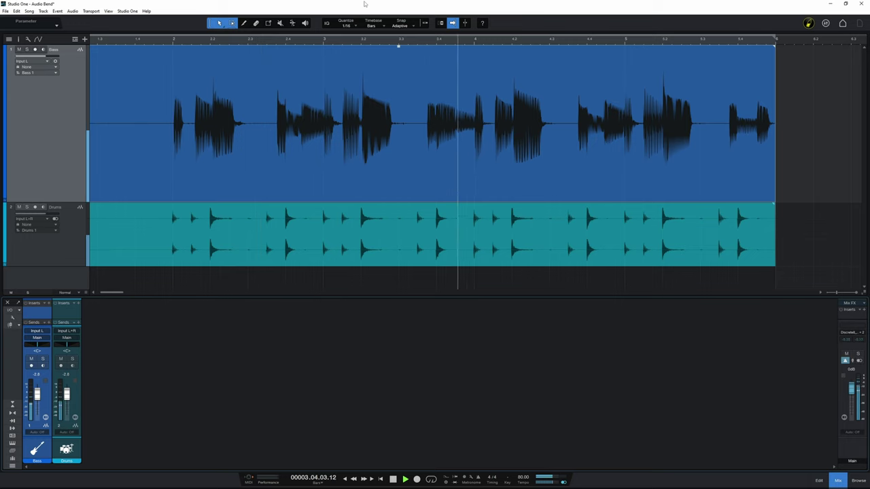
{"action": "key", "text": "space"}
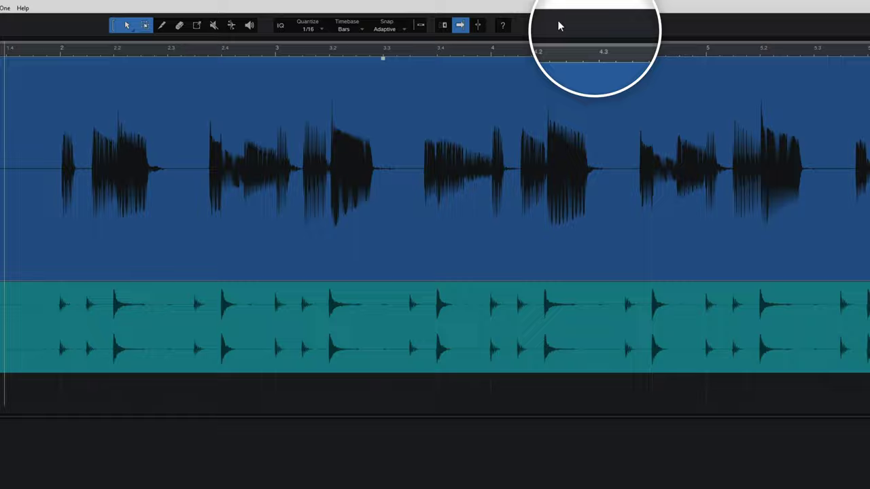
Enable Advanced Tools in the toolbar customization settings
{"action": "right_click", "coordinate": [561, 26]}
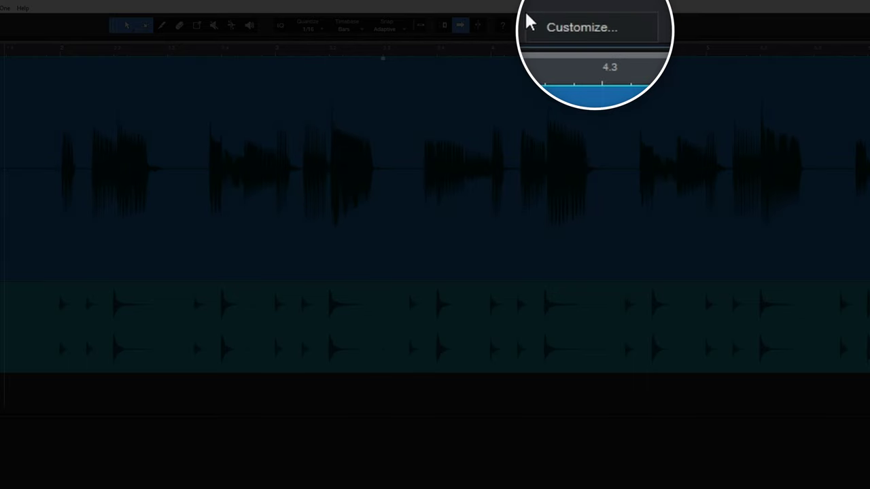
{"action": "left_click", "coordinate": [582, 34]}
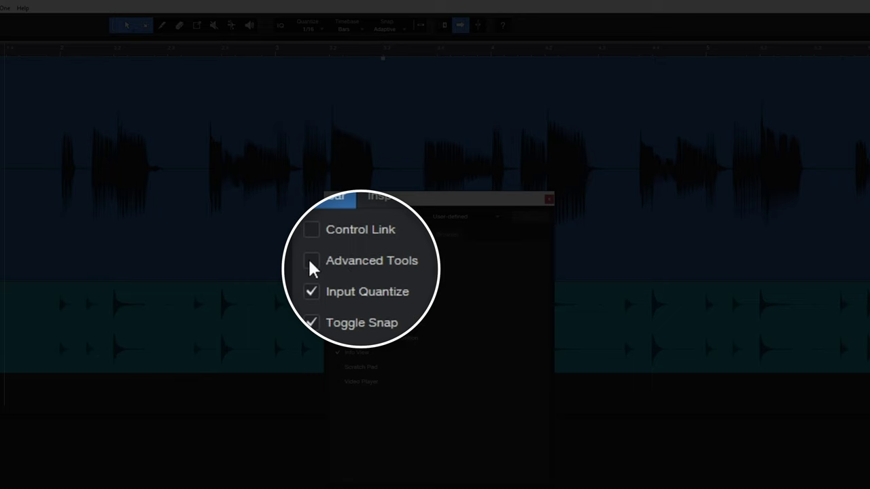
{"action": "left_click", "coordinate": [333, 269]}
{"action": "left_click", "coordinate": [549, 199]}
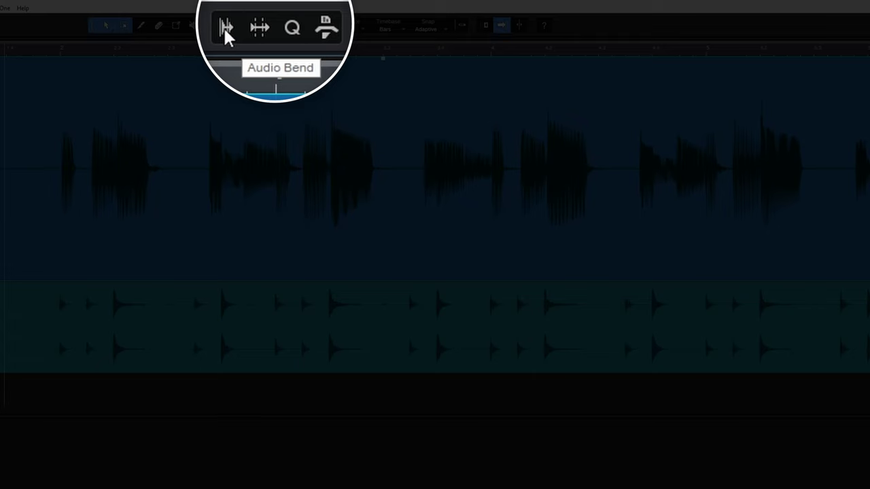
Show the Audio Bend panel with timestretch kept on Solo - Elastique Pro Monophonic Formant
{"action": "left_click", "coordinate": [252, 26]}
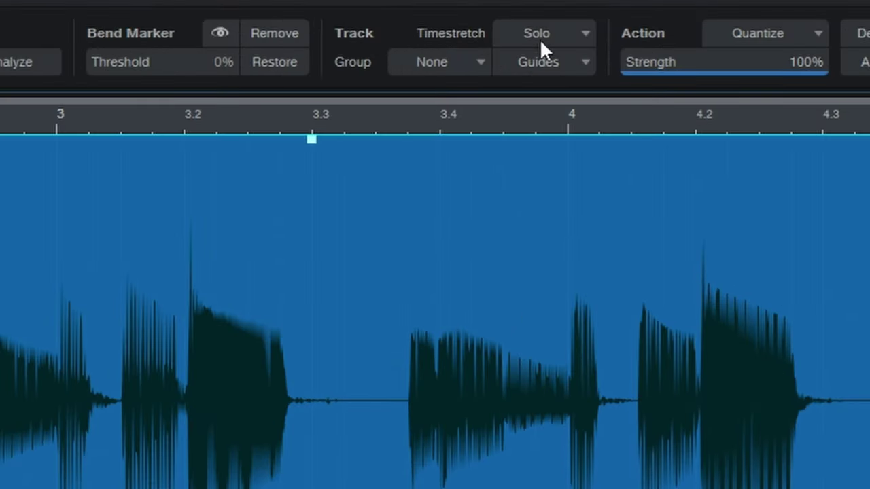
{"action": "left_click", "coordinate": [542, 34]}
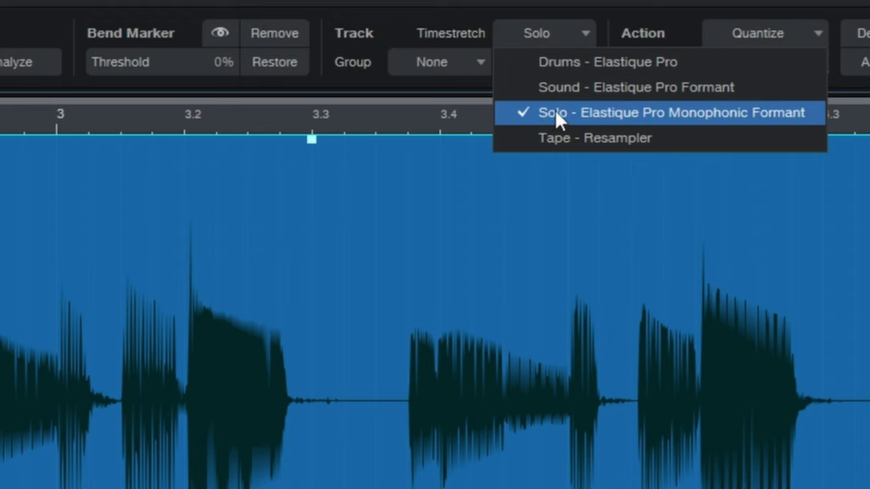
{"action": "left_click", "coordinate": [598, 112]}
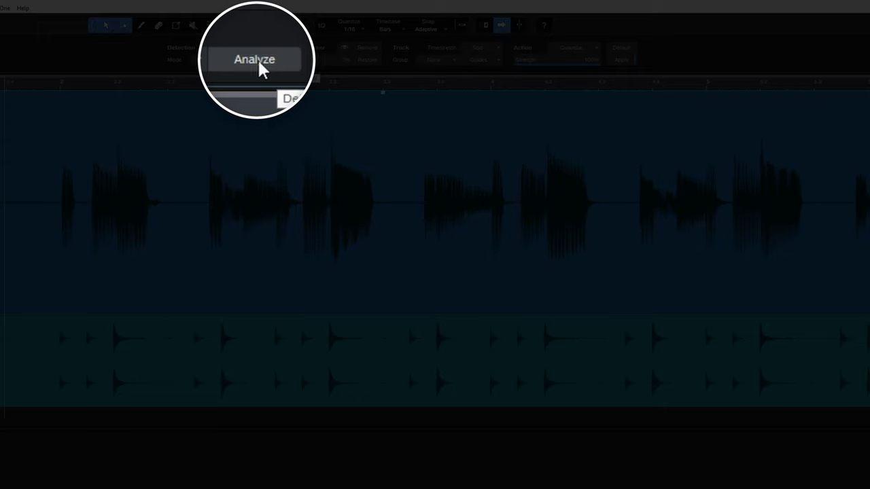
Analyze the Bass event for transients in the Audio Bend panel
{"action": "left_click", "coordinate": [256, 60]}
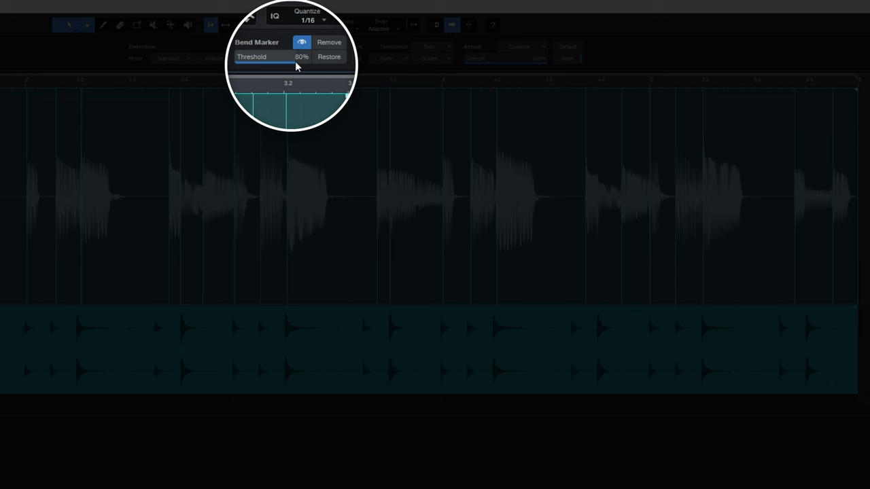
{"action": "mouse_move", "coordinate": [295, 63]}
{"action": "mouse_move", "coordinate": [295, 63]}
{"action": "left_mouse_down"}
{"action": "mouse_move", "coordinate": [267, 62]}
{"action": "mouse_move", "coordinate": [307, 68]}
{"action": "mouse_move", "coordinate": [294, 65]}
{"action": "left_mouse_up"}
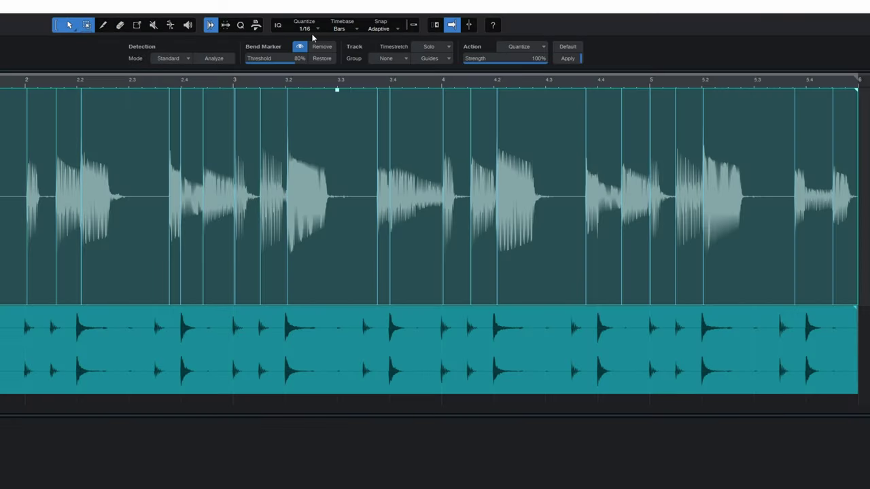
Lower Audio Bend strength to about 72% and quantize the audio to its bend markers
{"action": "left_click_drag", "start_coordinate": [532, 67], "coordinate": [559, 58]}
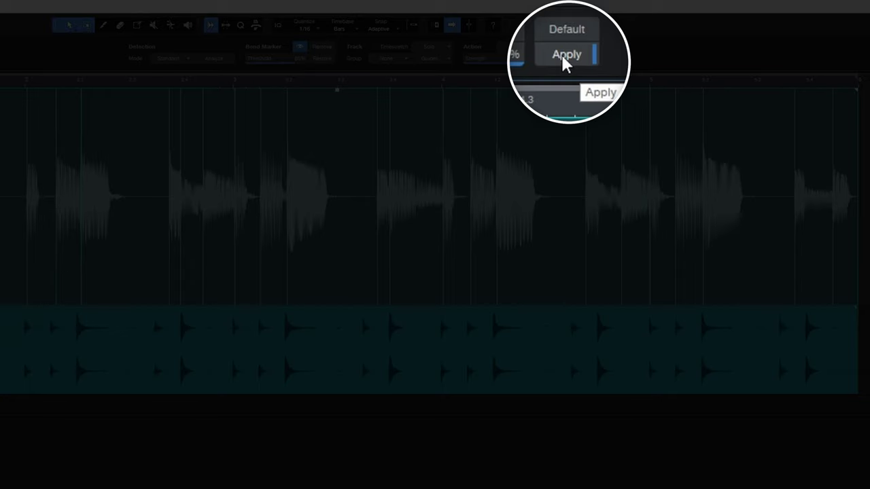
{"action": "left_click", "coordinate": [566, 58]}
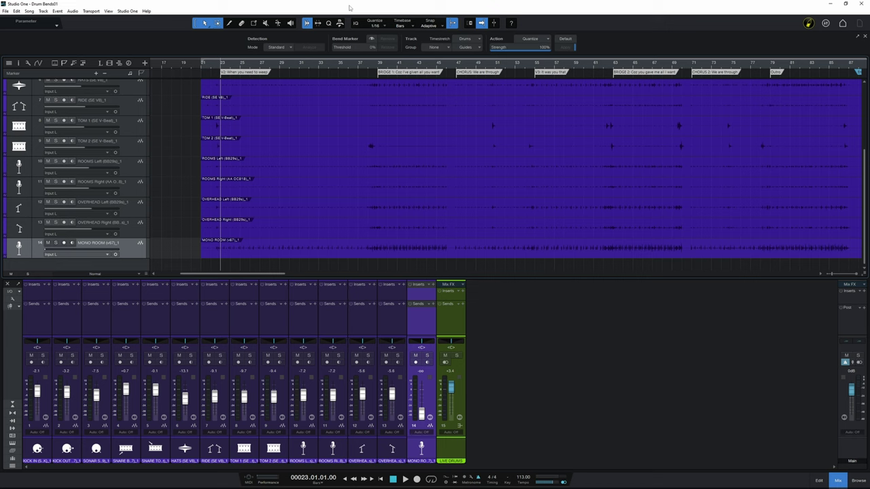
{"action": "key", "text": "space"}
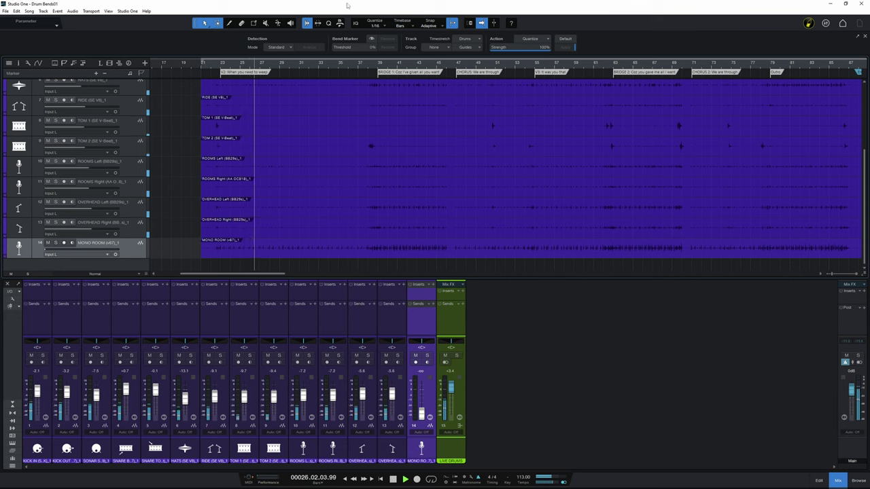
{"action": "key", "text": "space"}
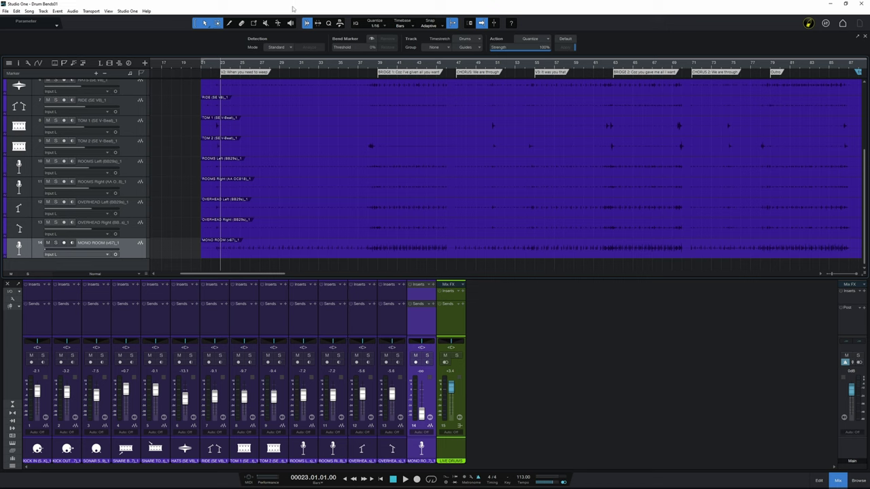
Play the drum recording from bar 37, then stop playback
{"action": "left_click", "coordinate": [359, 68]}
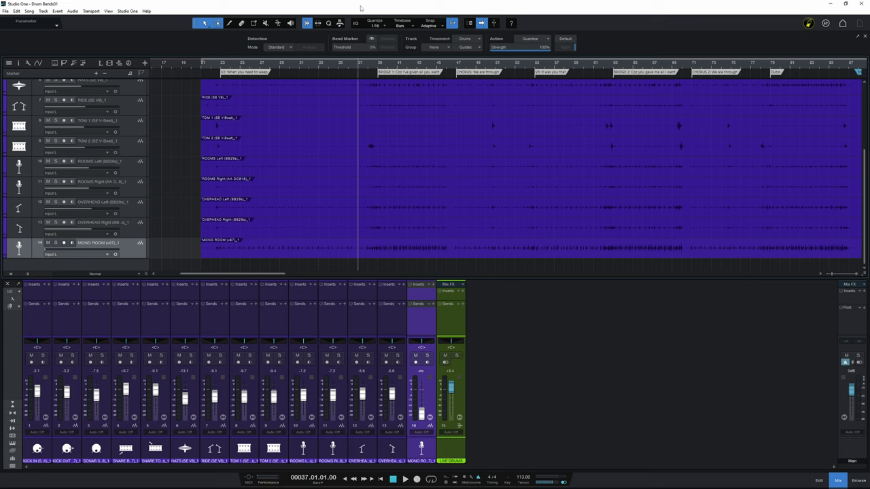
{"action": "key", "text": "space"}
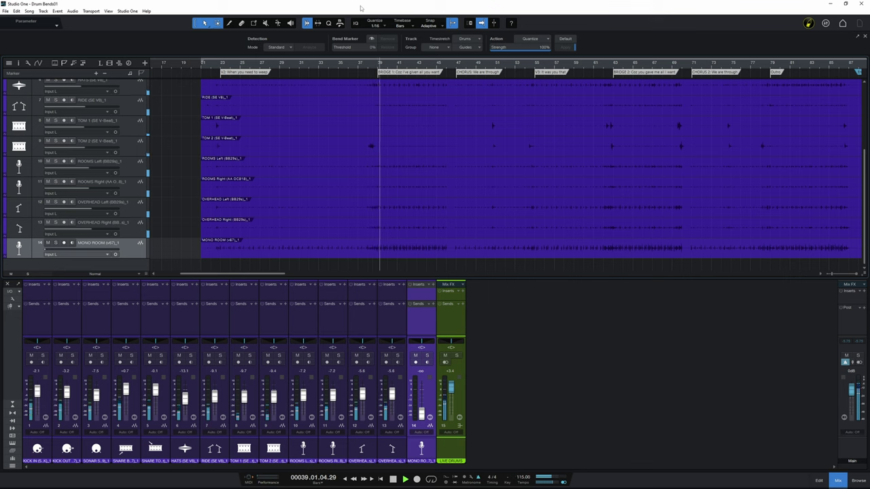
{"action": "key", "text": "space"}
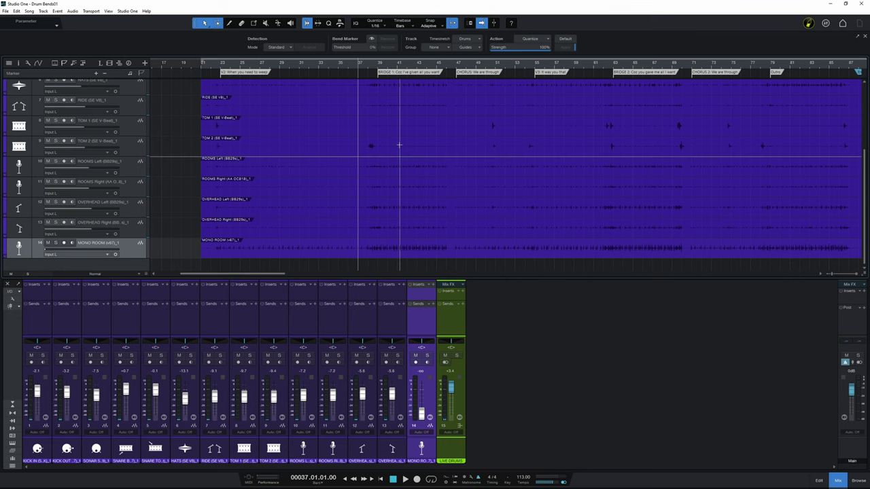
Select the mixer channels from KICK IN through MONO ROOM
{"action": "scroll", "coordinate": [399, 145], "scroll_direction": "up", "scroll_amount": 1}
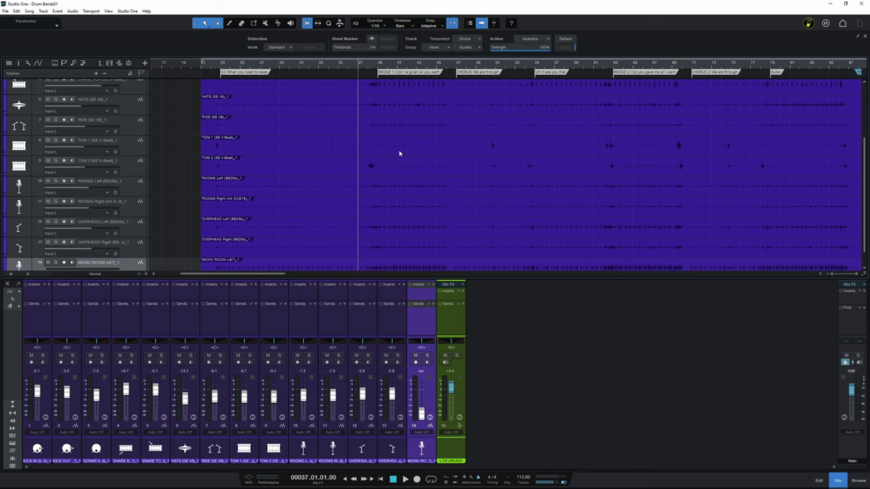
{"action": "scroll", "coordinate": [399, 154], "scroll_direction": "up", "scroll_amount": 4}
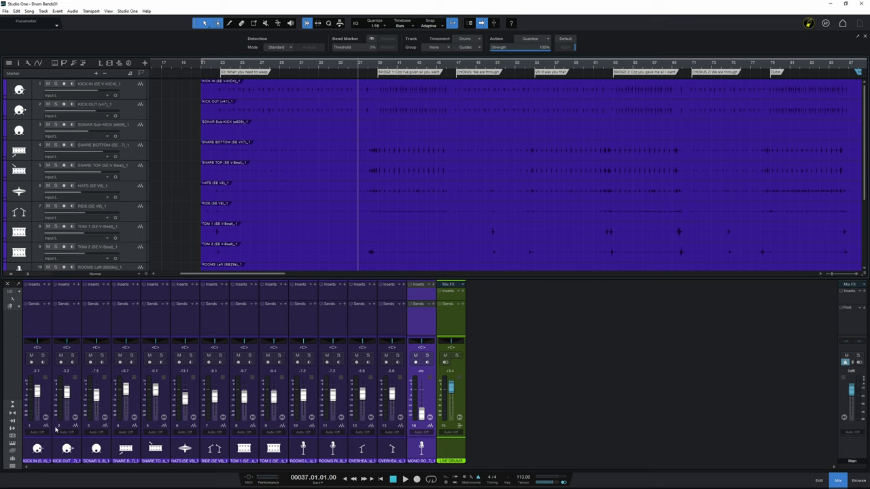
{"action": "left_click", "coordinate": [42, 320]}
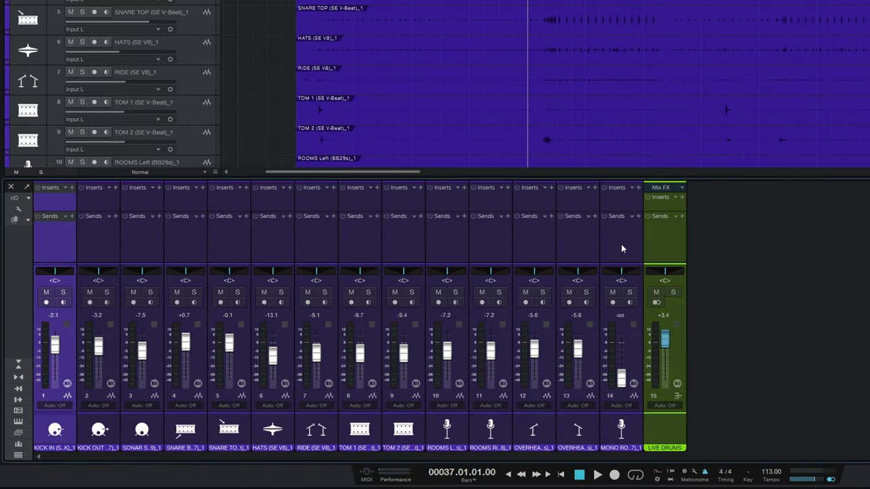
{"action": "left_click", "coordinate": [622, 246]}
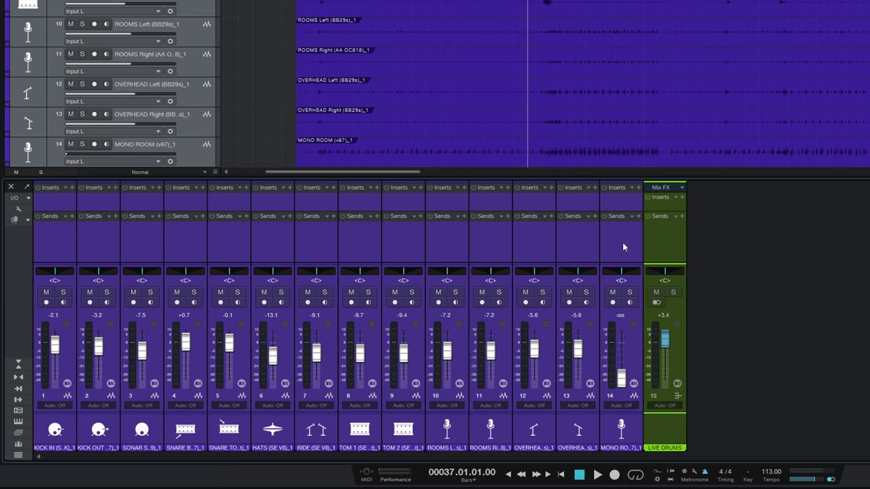
Group the selected drum tracks under the name 'Drums'
{"action": "key", "text": "ctrl+g"}
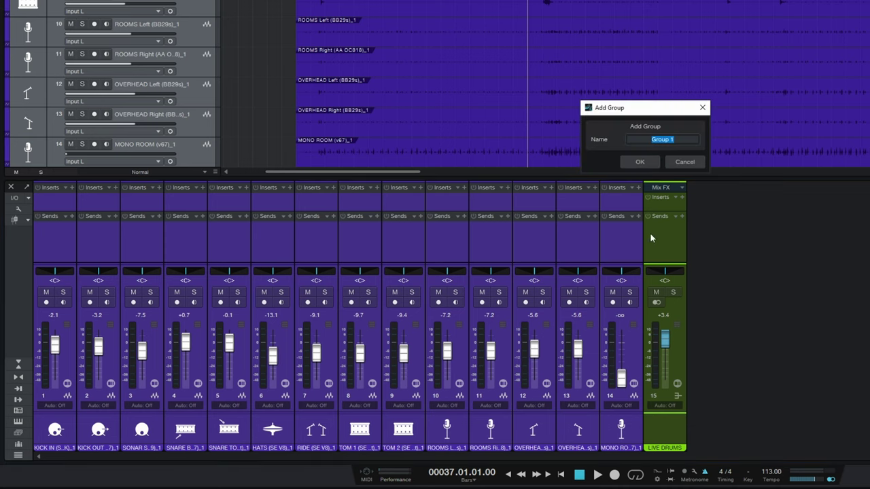
{"action": "type", "text": "Drums"}
{"action": "left_click", "coordinate": [650, 161]}
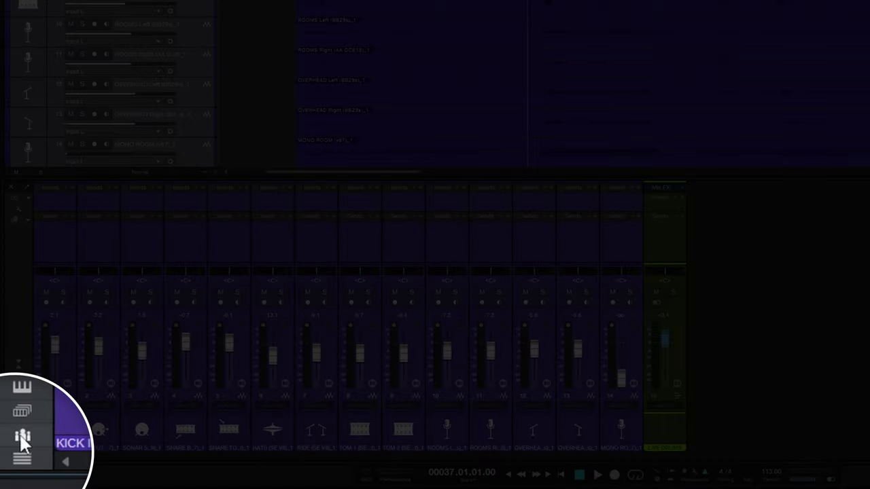
Show the Groups list and select the grouped drum events together
{"action": "left_click", "coordinate": [18, 444]}
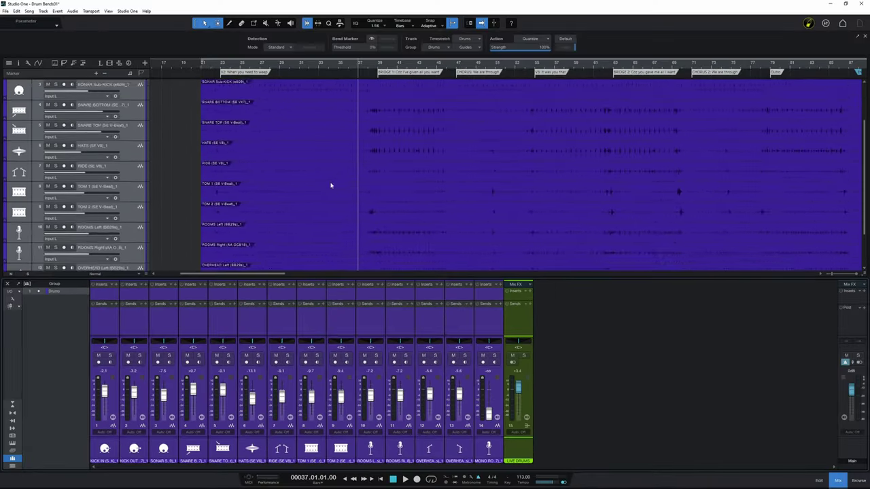
{"action": "scroll", "coordinate": [331, 185], "scroll_direction": "up", "scroll_amount": 2}
{"action": "left_click", "coordinate": [339, 97]}
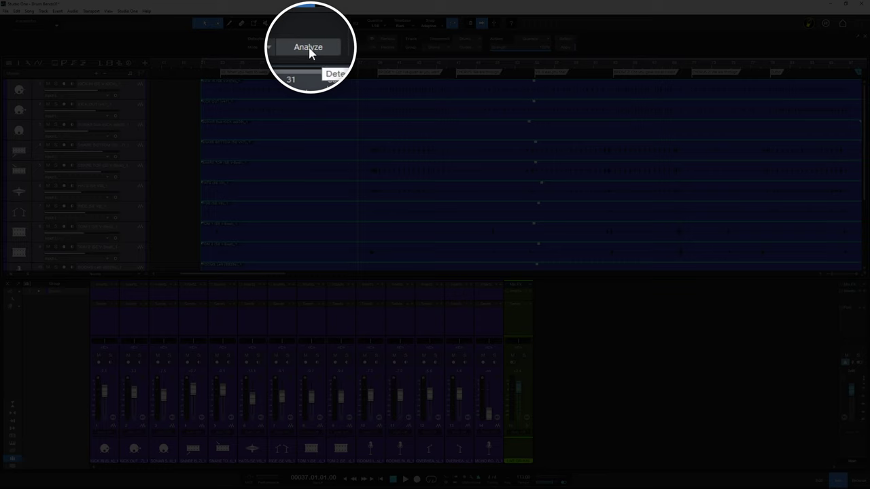
Run transient detection on the grouped drums, then select every drum event with Ctrl+A
{"action": "left_click", "coordinate": [309, 50]}
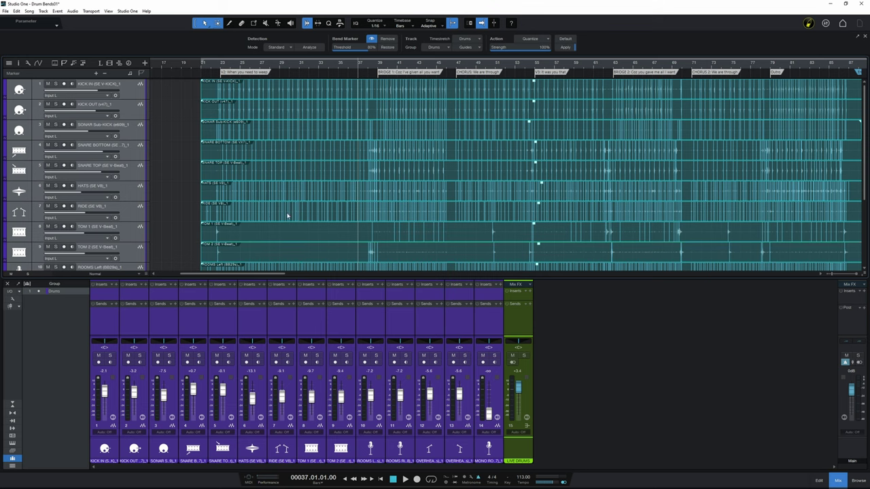
{"action": "scroll", "coordinate": [390, 247], "scroll_direction": "down", "scroll_amount": 2}
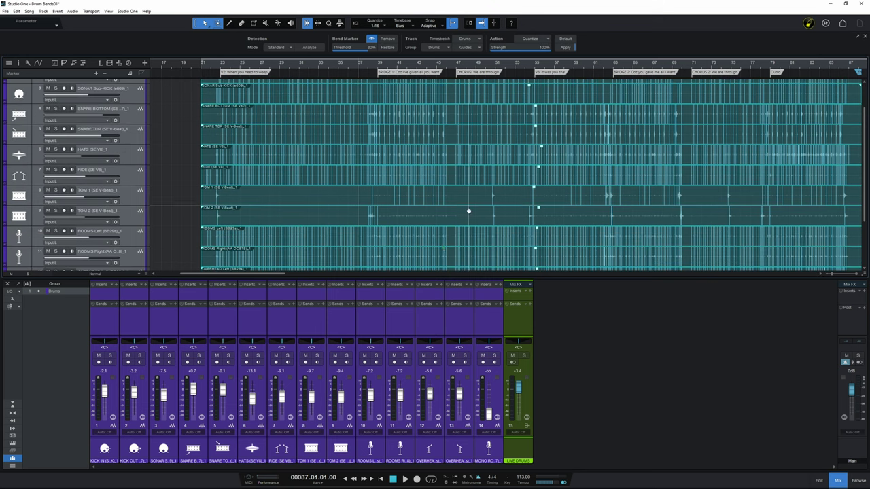
{"action": "scroll", "coordinate": [359, 221], "scroll_direction": "up", "scroll_amount": 3}
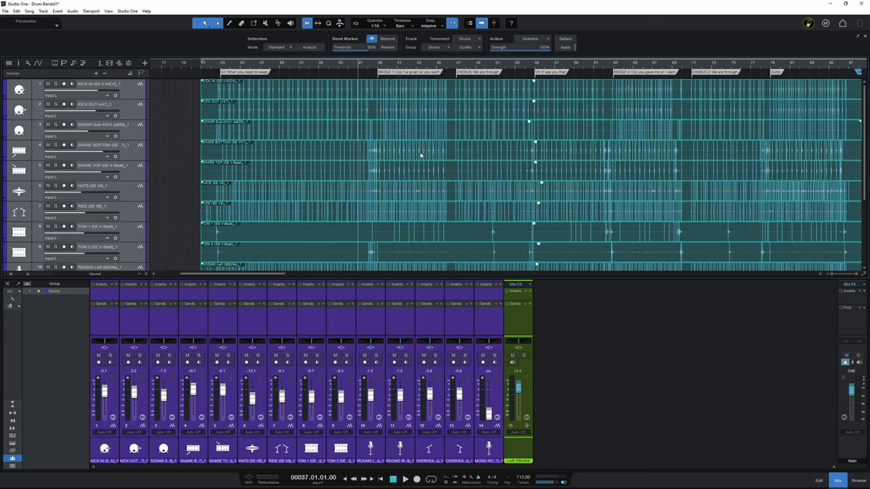
{"action": "key", "text": "ctrl+a"}
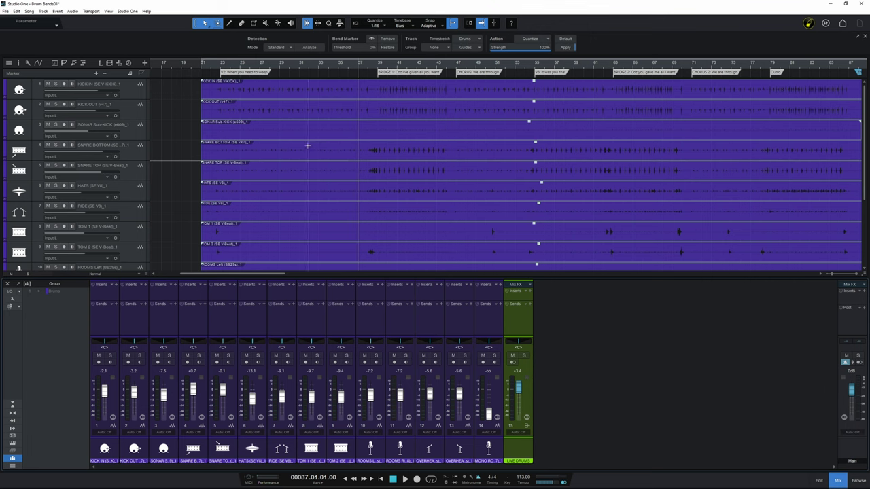
Deselect all drum events, select only the Snare Bottom event, and enlarge its track height
{"action": "left_click", "coordinate": [182, 146]}
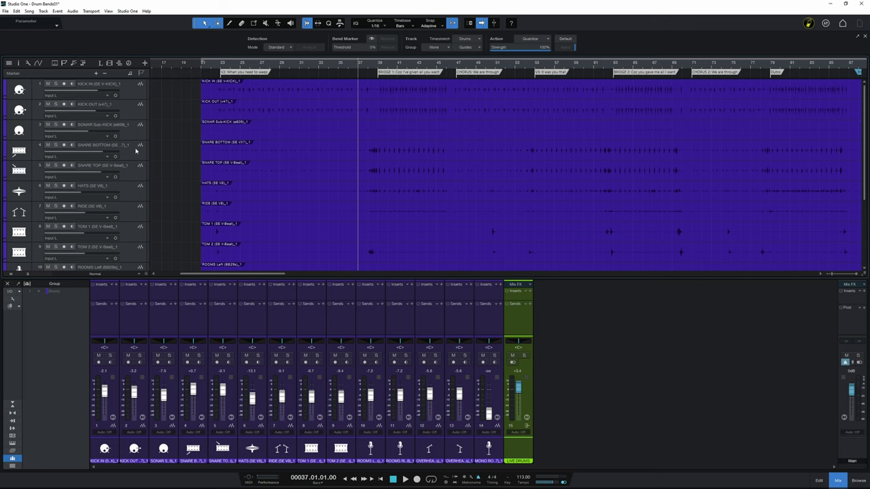
{"action": "left_click", "coordinate": [258, 159]}
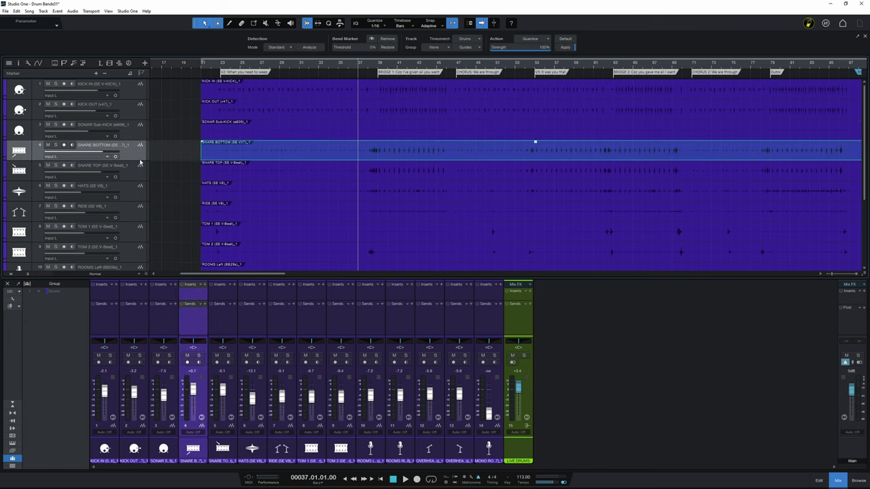
{"action": "left_click_drag", "start_coordinate": [140, 163], "coordinate": [145, 225]}
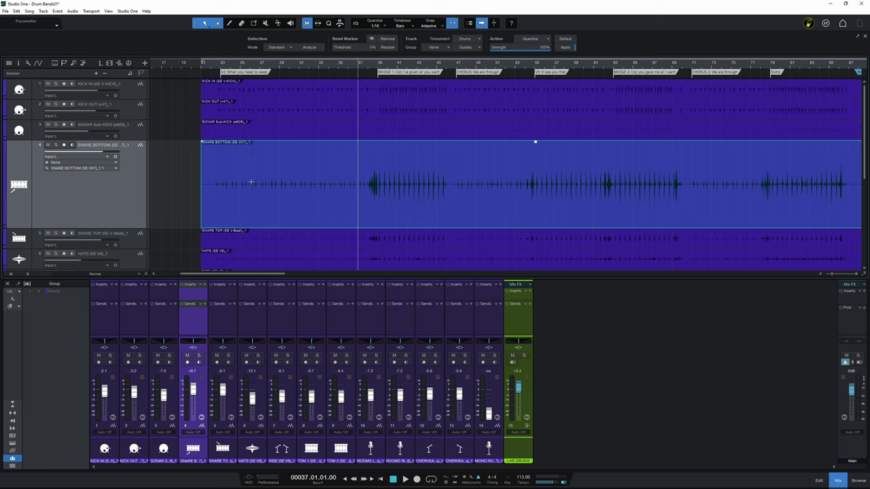
Run Audio Bend Analyze to detect transients across the Snare Bottom event
{"action": "left_click", "coordinate": [310, 50]}
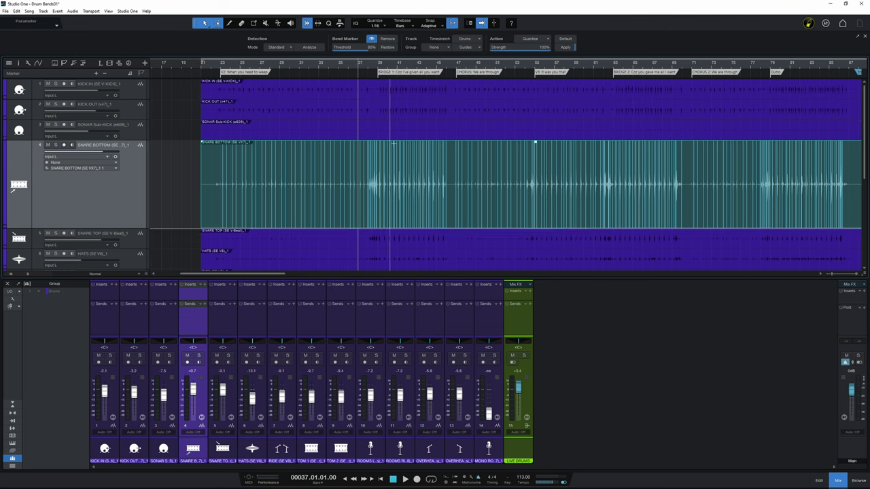
{"action": "key", "text": "e"}
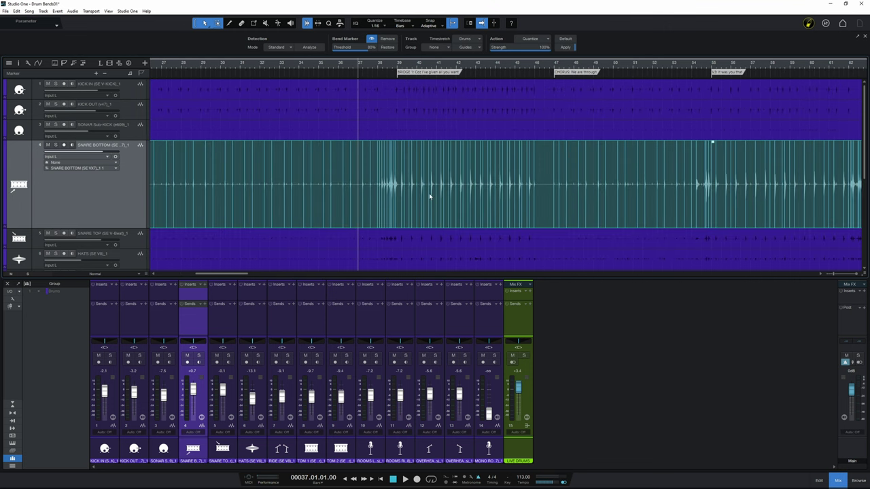
{"action": "key", "text": "e"}
{"action": "key", "text": "e"}
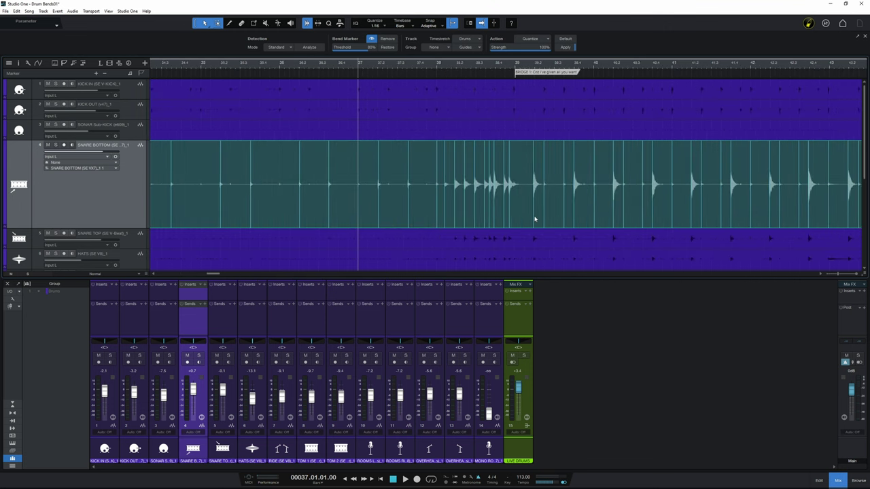
{"action": "key", "text": "e"}
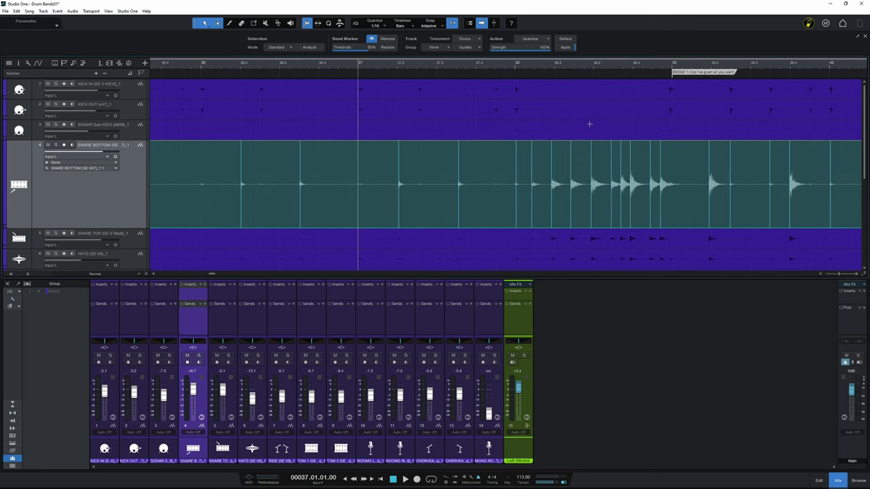
Add an extra bend marker near bar 37 and audition it from there
{"action": "left_click", "coordinate": [527, 188]}
{"action": "key", "text": "space"}
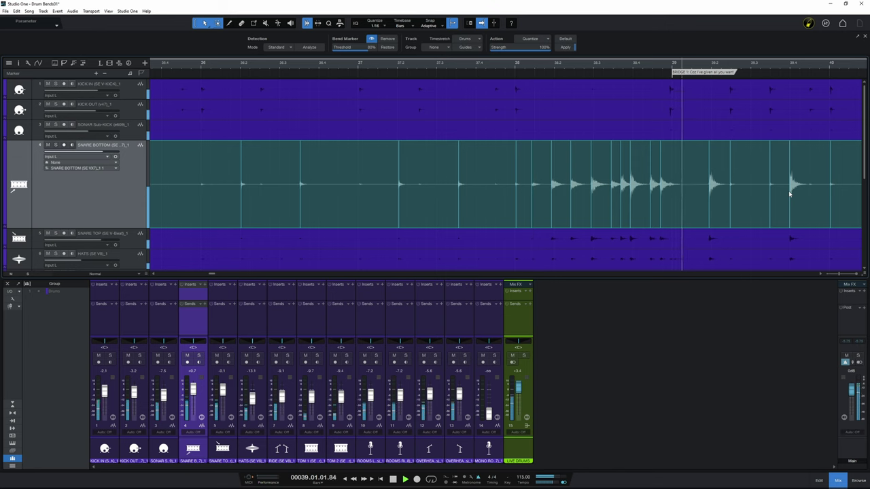
{"action": "key", "text": "space"}
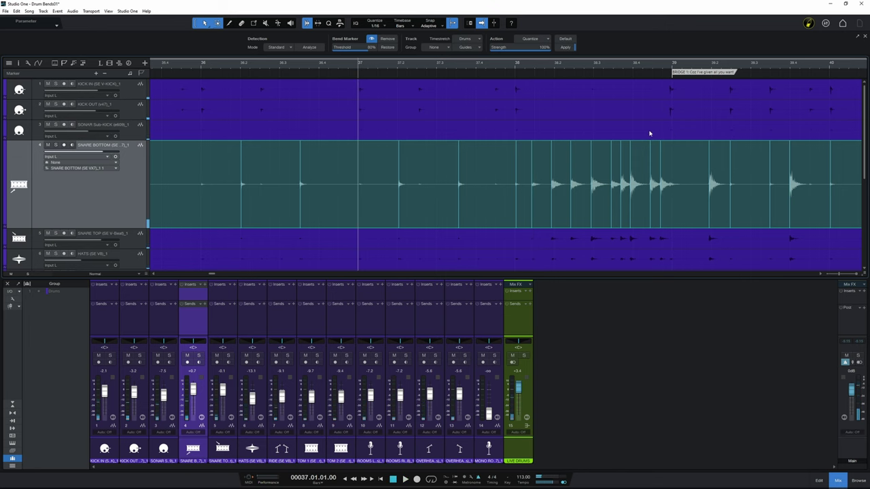
{"action": "key", "text": "w"}
{"action": "key", "text": "w"}
{"action": "key", "text": "w"}
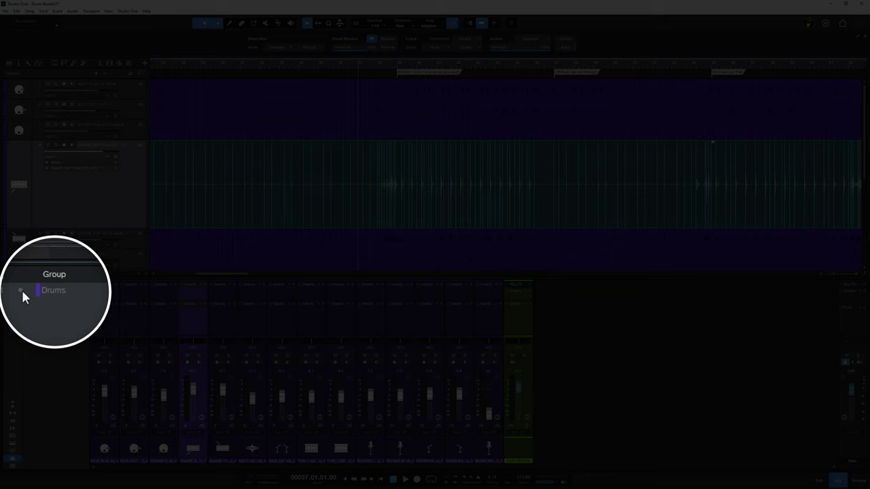
Activate the Drums group and audition the grouped drums from bar 37
{"action": "left_click", "coordinate": [21, 290]}
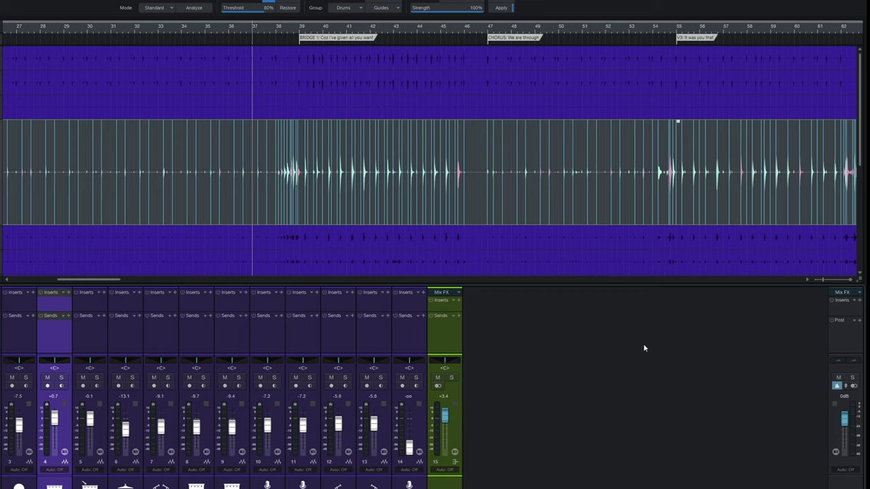
{"action": "key", "text": "space"}
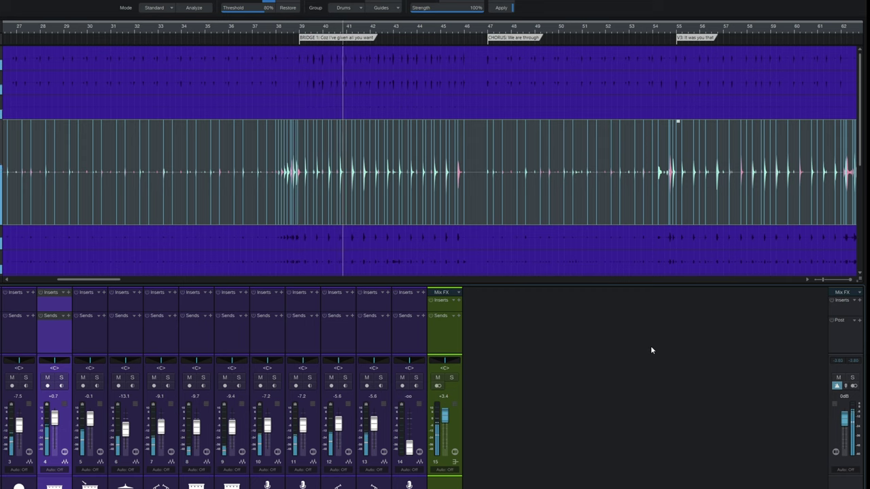
{"action": "key", "text": "space"}
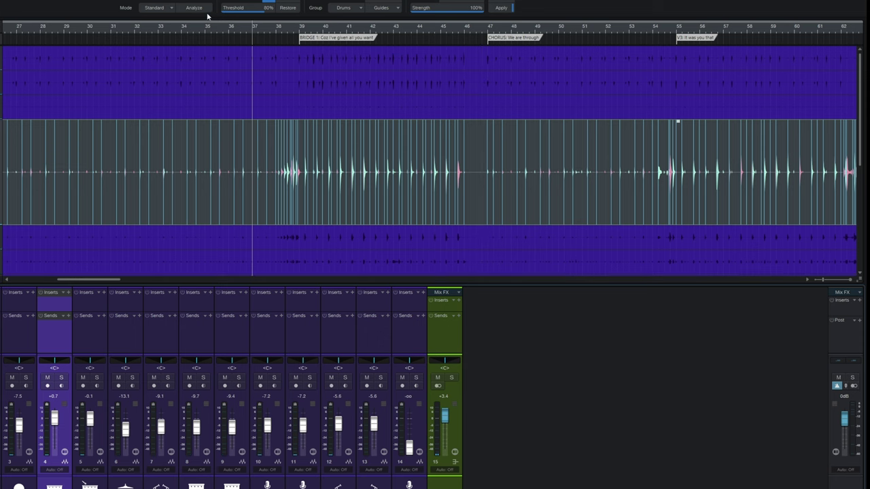
Add a bend marker just after bar 37.2 on Snare Bottom and nudge it slightly right
{"action": "key", "text": "e"}
{"action": "key", "text": "e"}
{"action": "key", "text": "e"}
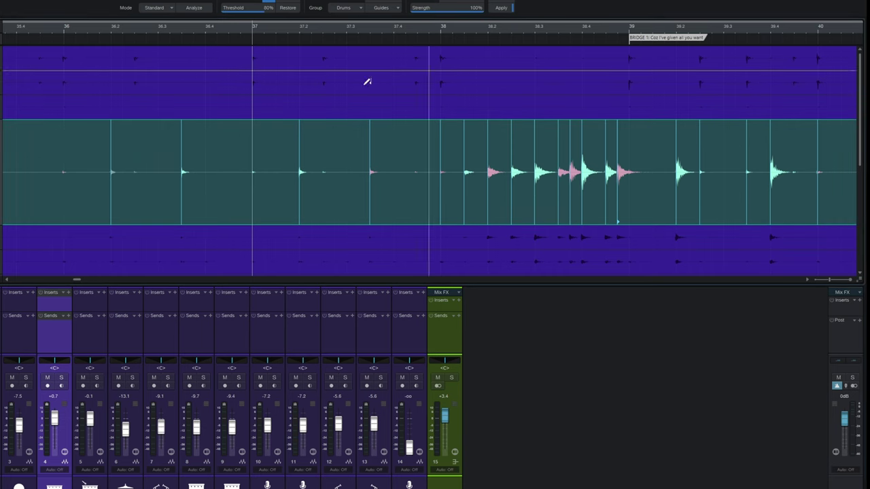
{"action": "left_click", "coordinate": [322, 180]}
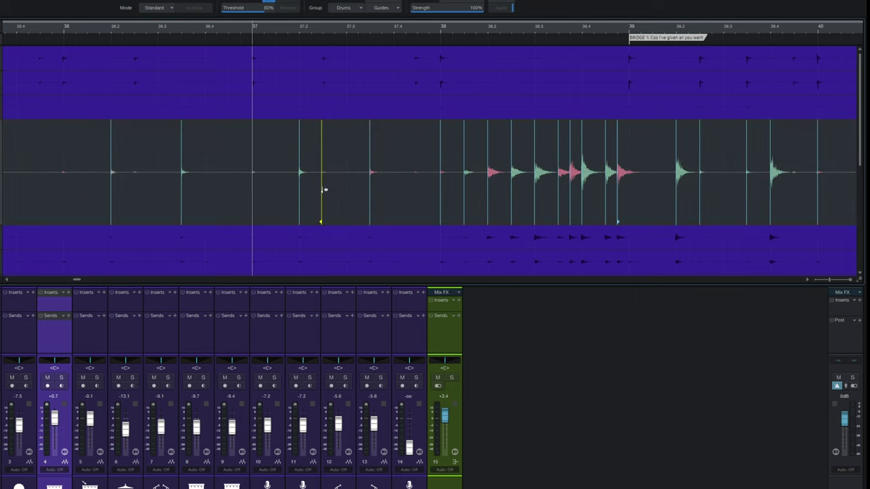
{"action": "mouse_move", "coordinate": [324, 190]}
{"action": "left_mouse_down"}
{"action": "mouse_move", "coordinate": [342, 194]}
{"action": "mouse_move", "coordinate": [329, 190]}
{"action": "left_mouse_up"}
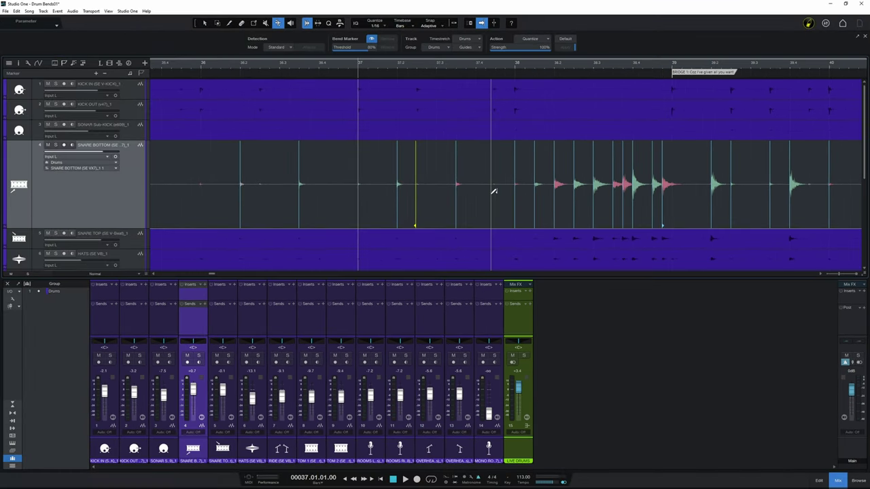